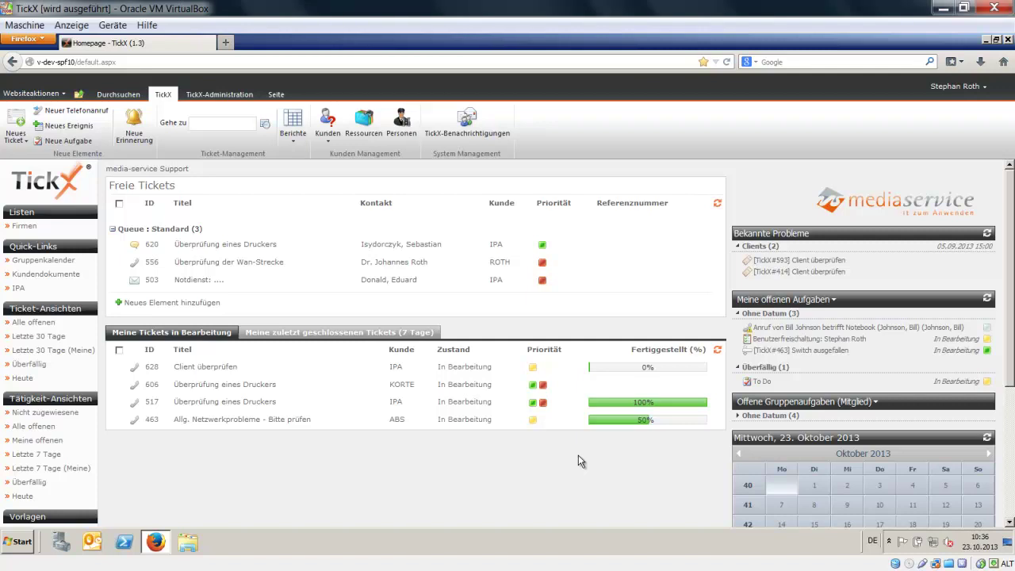
# - Start a new event for 17 October 2013 from the homepage calendar
pyautogui.scroll(-2, 579, 462)
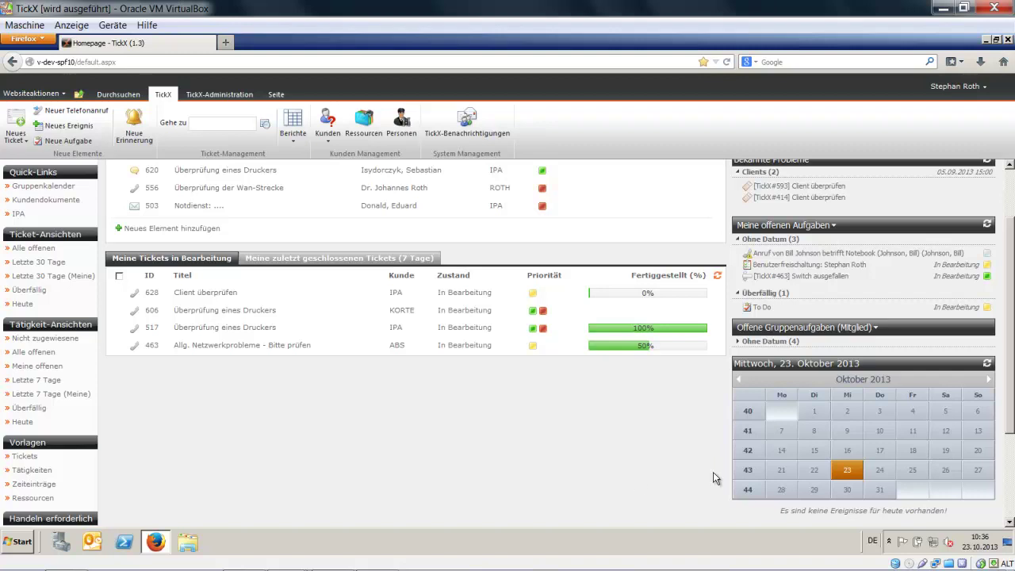
pyautogui.click(878, 450)
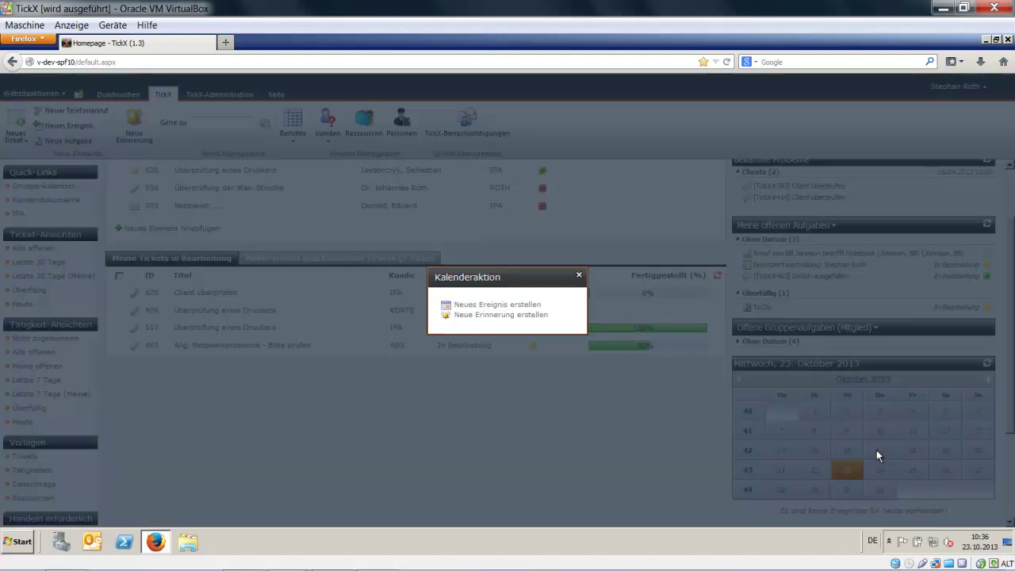
pyautogui.click(487, 308)
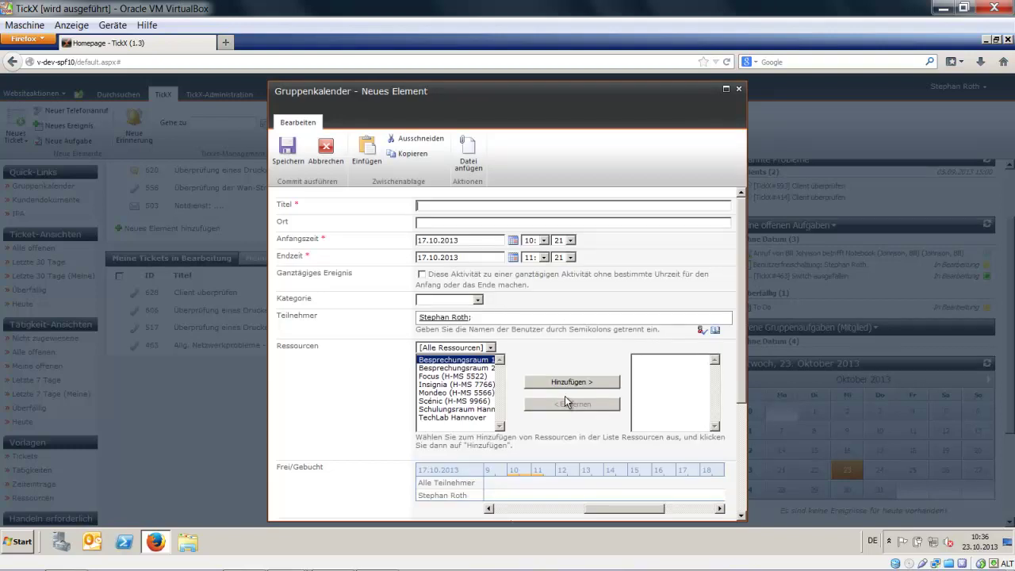
# - Title the event "Wartungstermin Schmöker KG" and set its category to Vor-Ort
pyautogui.click(447, 206)
pyautogui.click(463, 219)
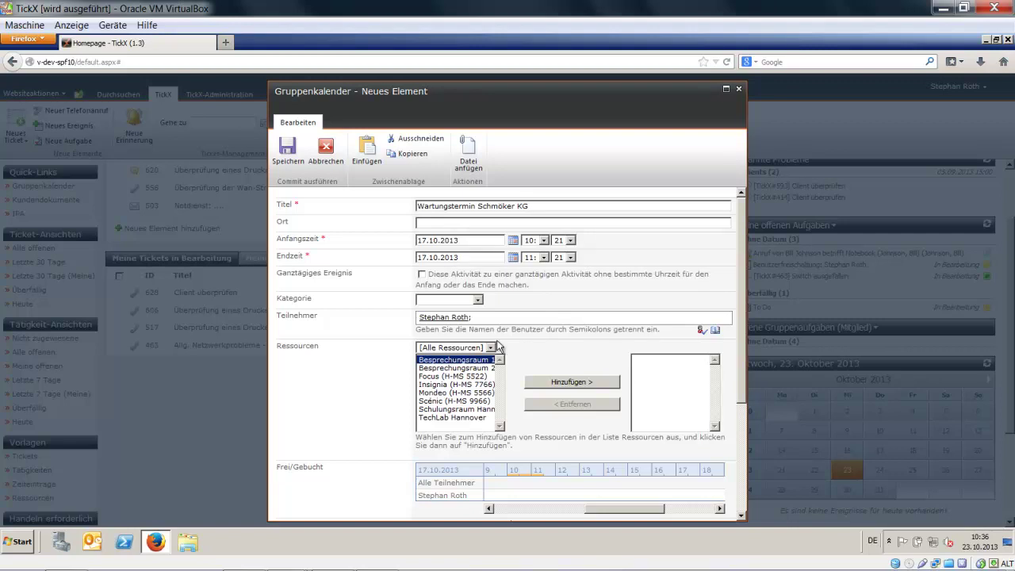
pyautogui.click(478, 300)
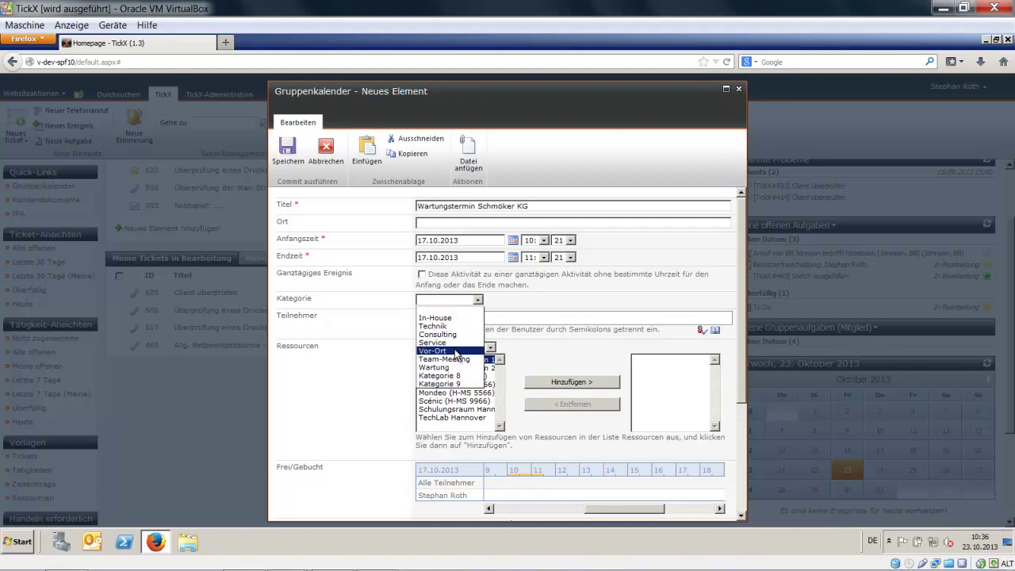
pyautogui.click(444, 350)
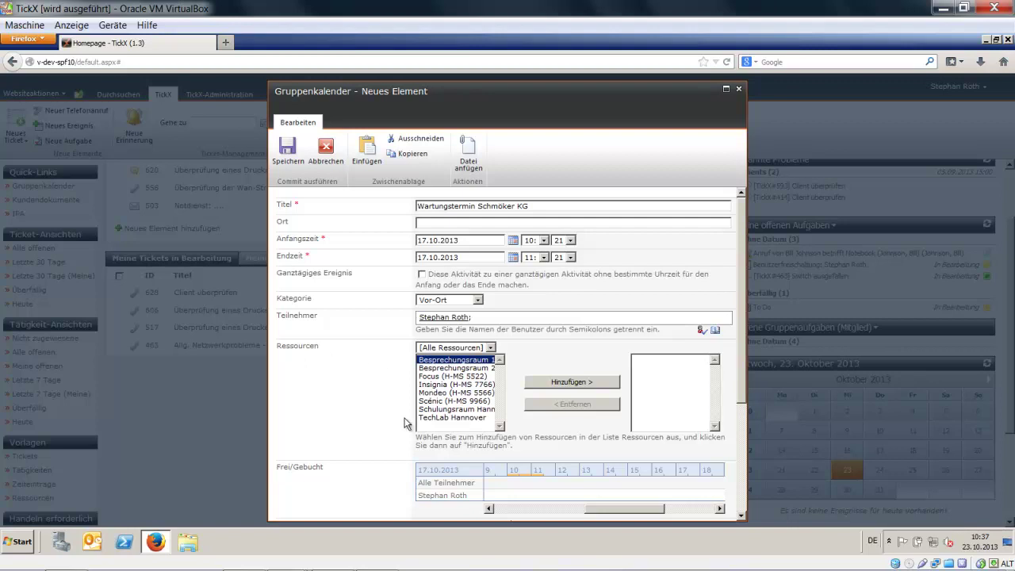
# - Try Besprechungsraum 1 and the Insignia as event resources, remove each, and assign the Scénic instead
pyautogui.click(580, 384)
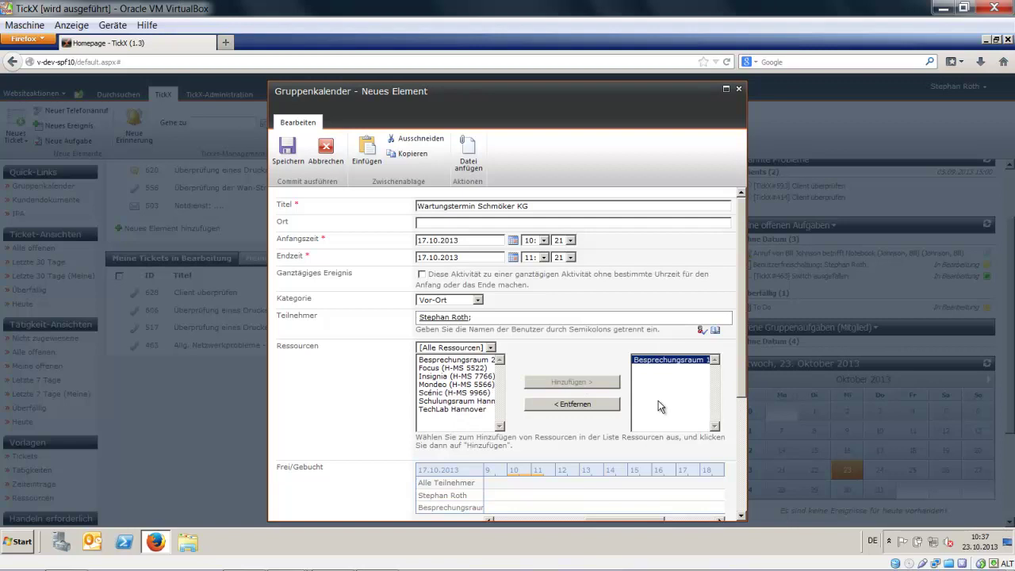
pyautogui.click(579, 406)
pyautogui.click(435, 385)
pyautogui.click(575, 384)
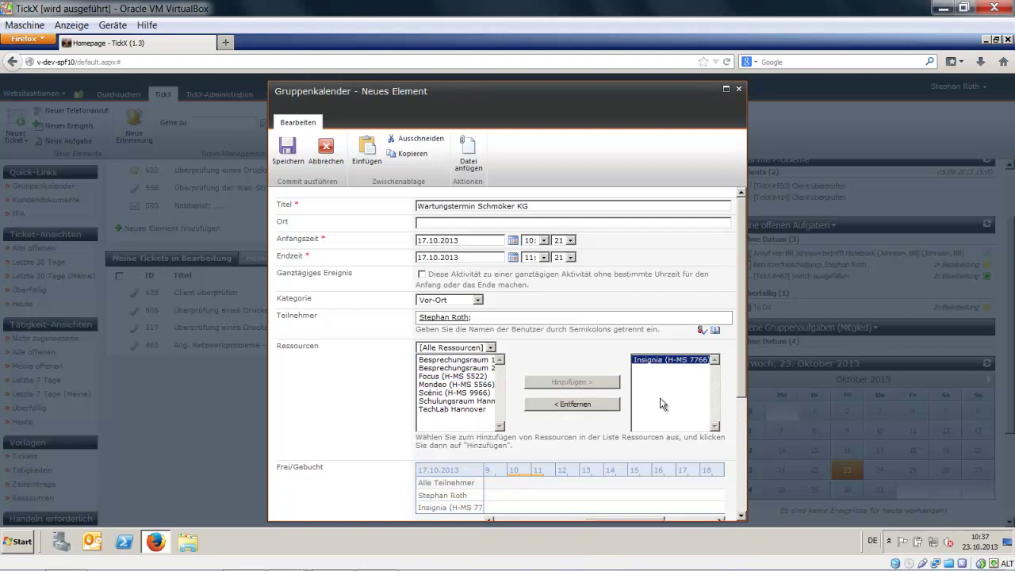
pyautogui.click(583, 406)
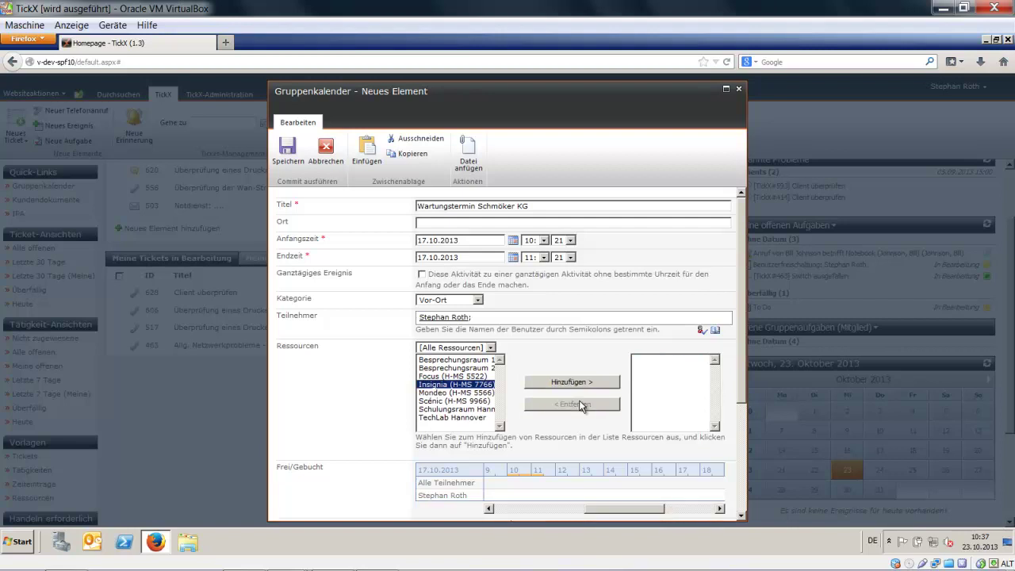
pyautogui.click(454, 402)
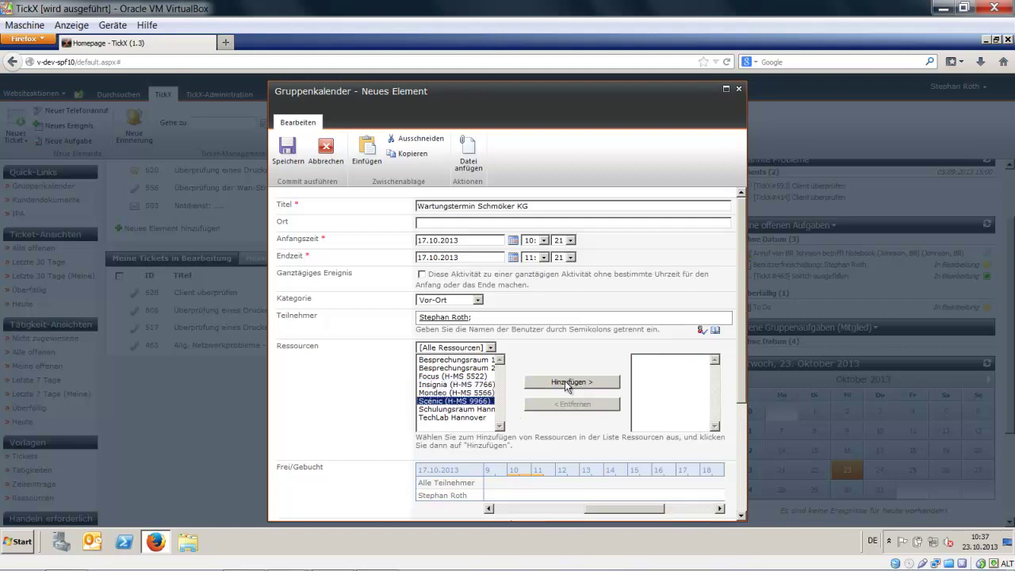
pyautogui.click(569, 385)
# - Review the event's availability, description and recurrence fields, and discard the unsaved event
pyautogui.scroll(-3, 669, 386)
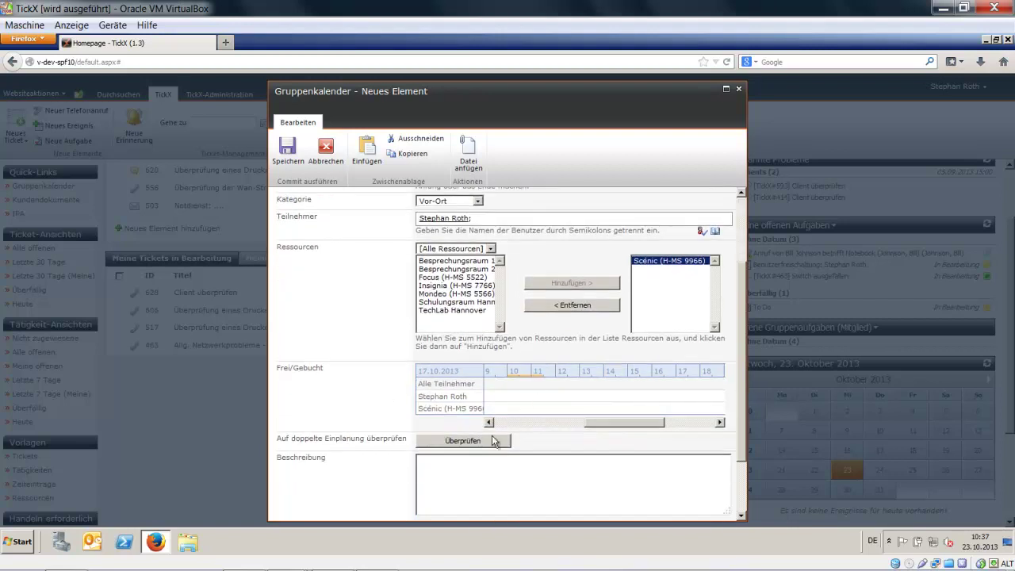
pyautogui.scroll(-2, 571, 409)
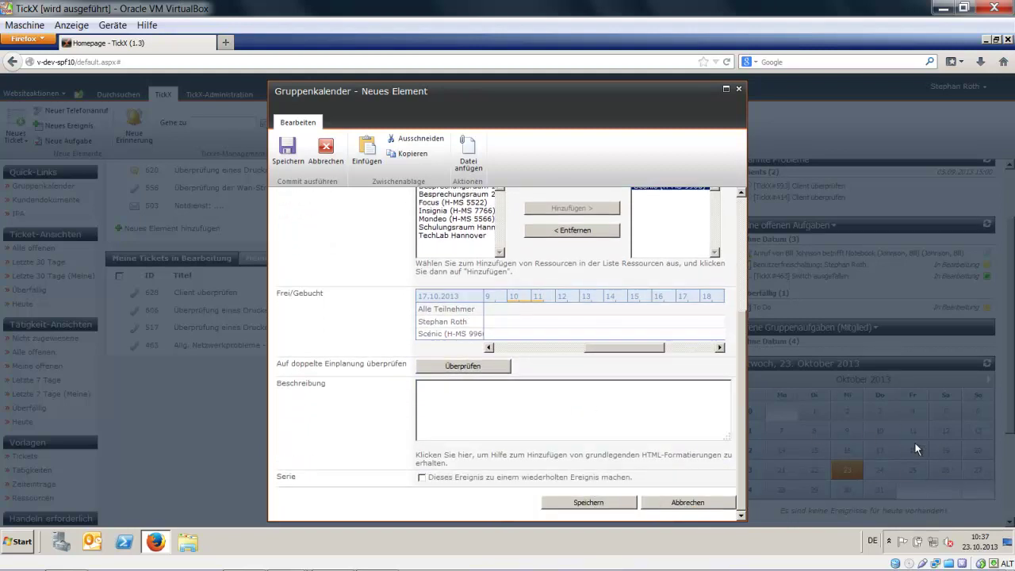
pyautogui.scroll(5, 351, 312)
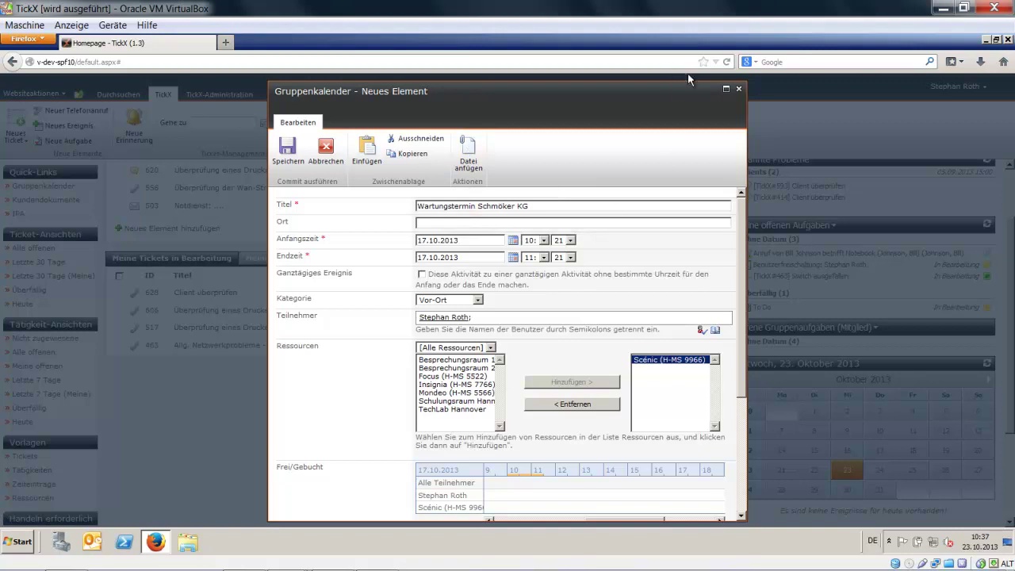
pyautogui.click(738, 89)
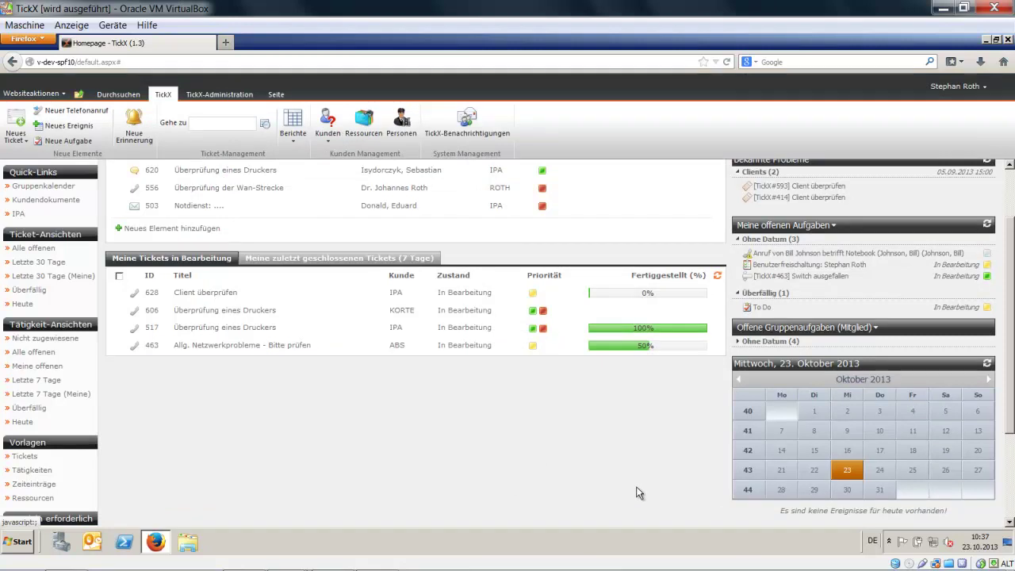
pyautogui.scroll(2, 639, 492)
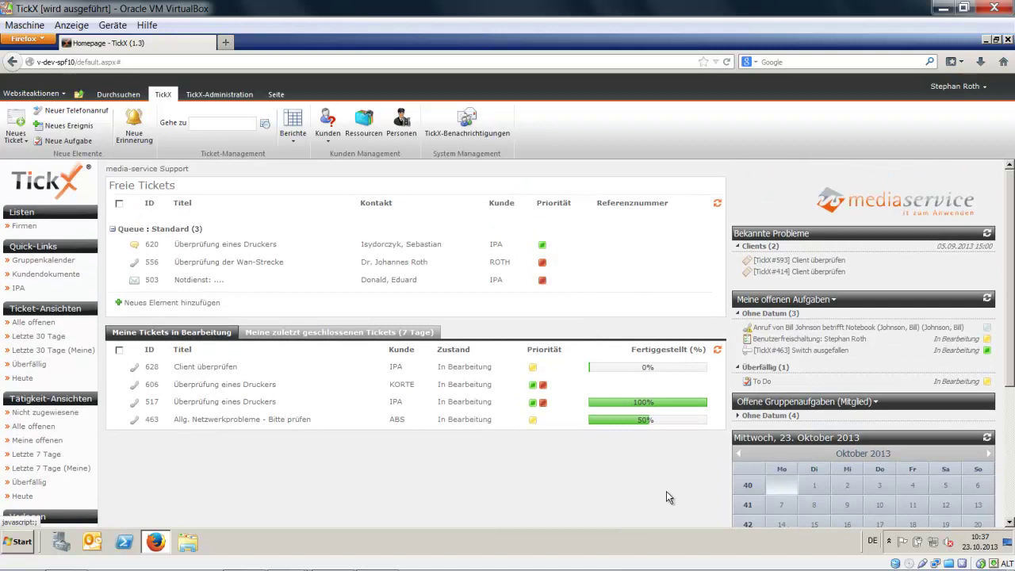
pyautogui.scroll(-3, 904, 432)
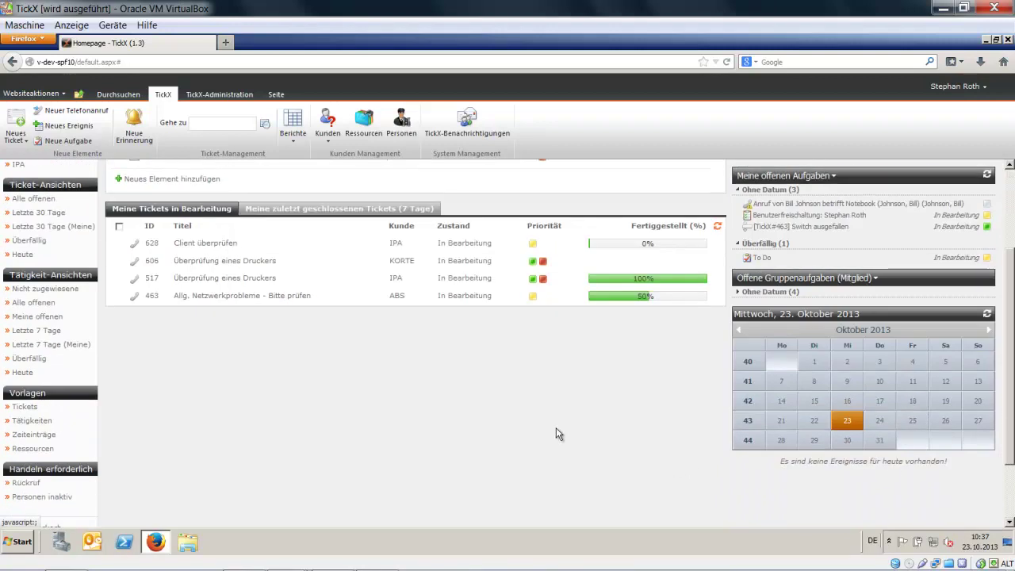
pyautogui.scroll(3, 534, 464)
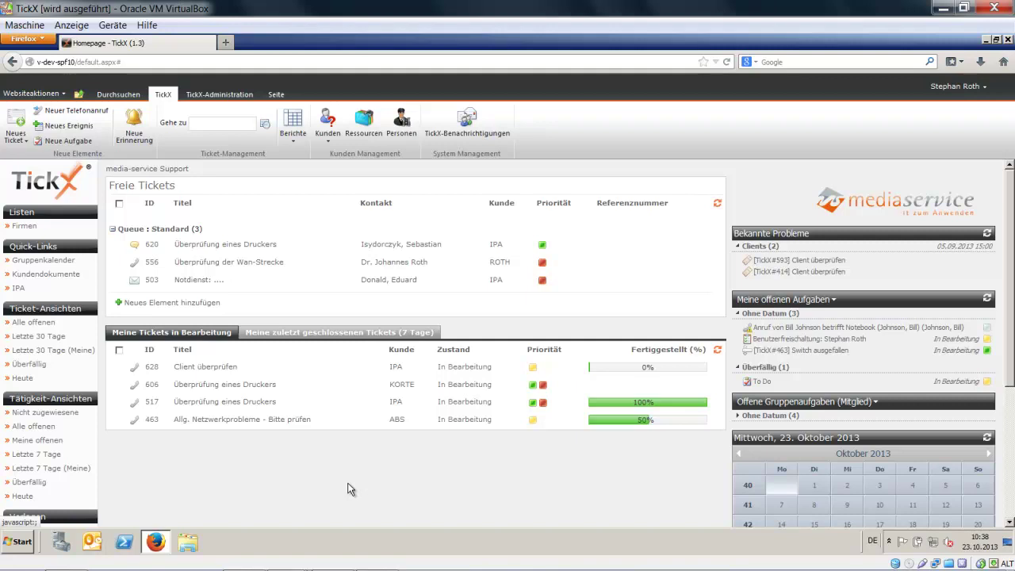
# - Open the ticket "Allg. Netzwerkprobleme - Bitte prüfen" and display its Tätigkeiten
pyautogui.click(193, 419)
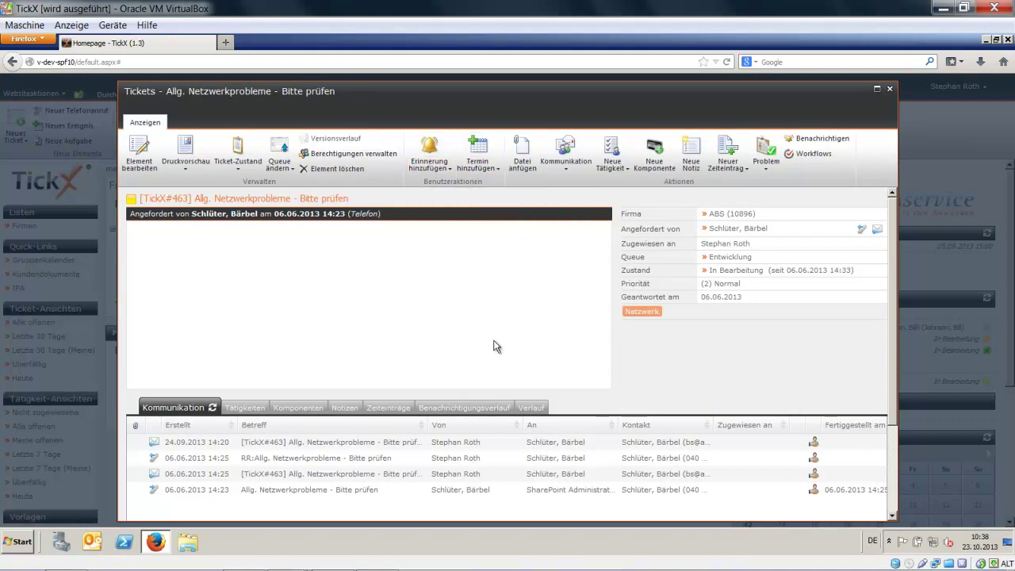
pyautogui.scroll(-2, 493, 346)
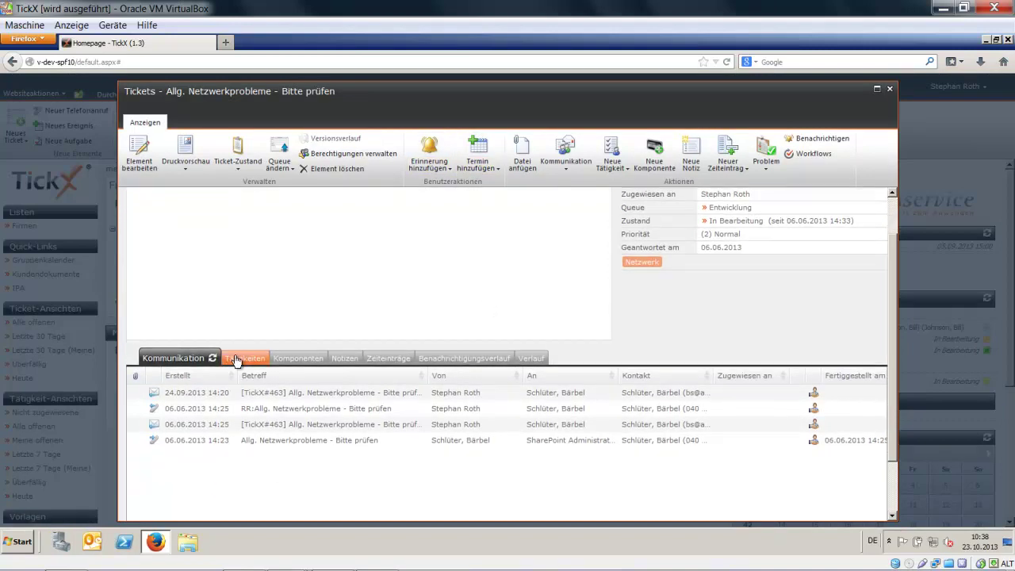
pyautogui.click(230, 358)
pyautogui.scroll(-2, 482, 345)
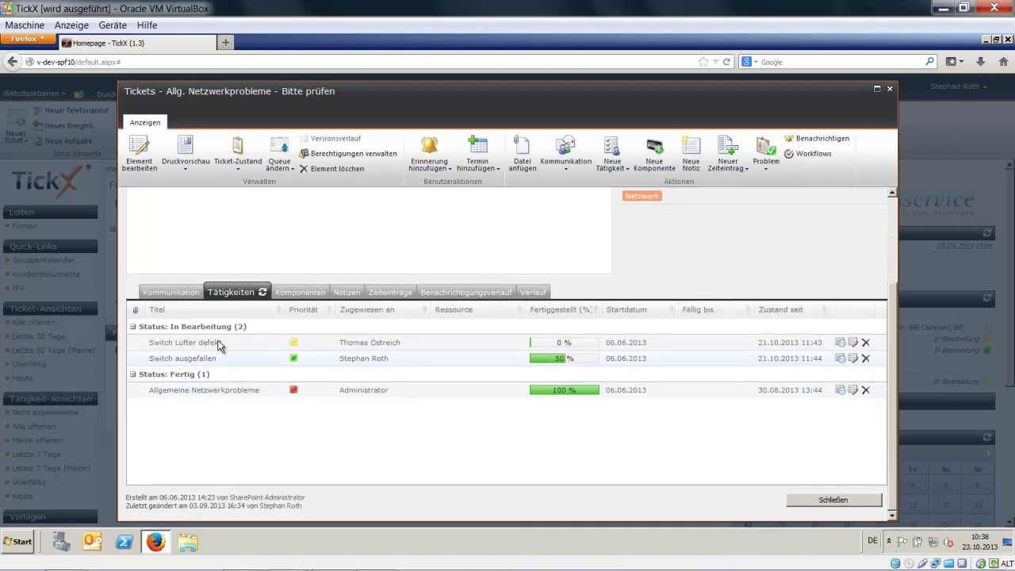
# - View the details of the activity "Switch ausgefallen" and close both the activity and its ticket
pyautogui.click(182, 357)
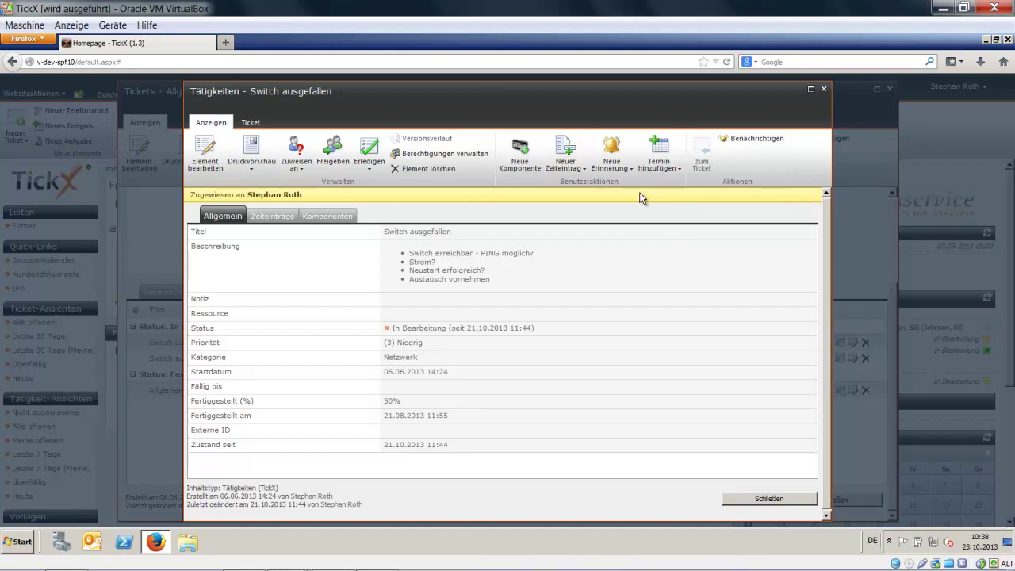
pyautogui.click(770, 498)
pyautogui.click(889, 89)
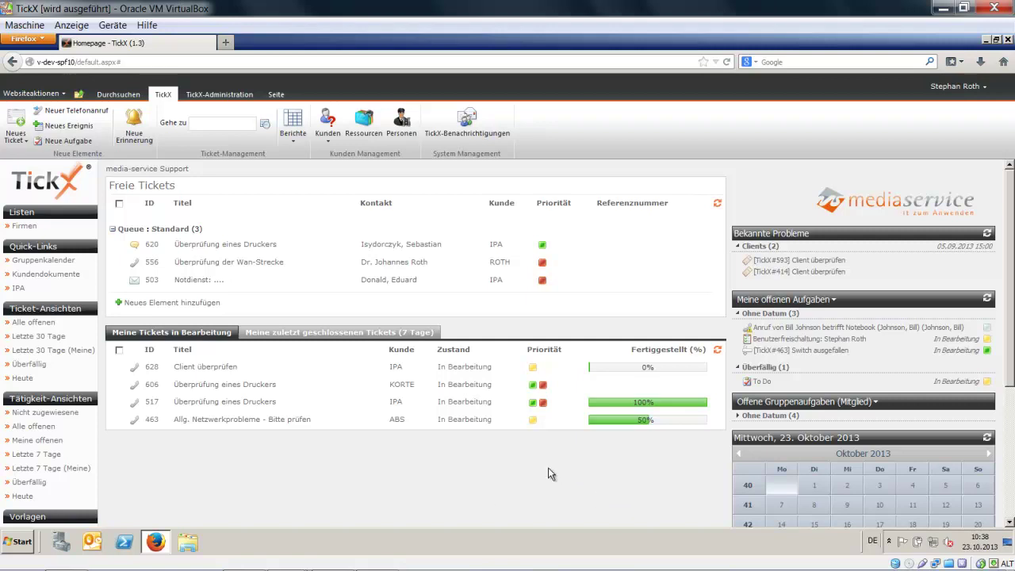
# - Open the Gruppenkalender, display its calendar tools, and return to the homepage
pyautogui.scroll(-2, 674, 483)
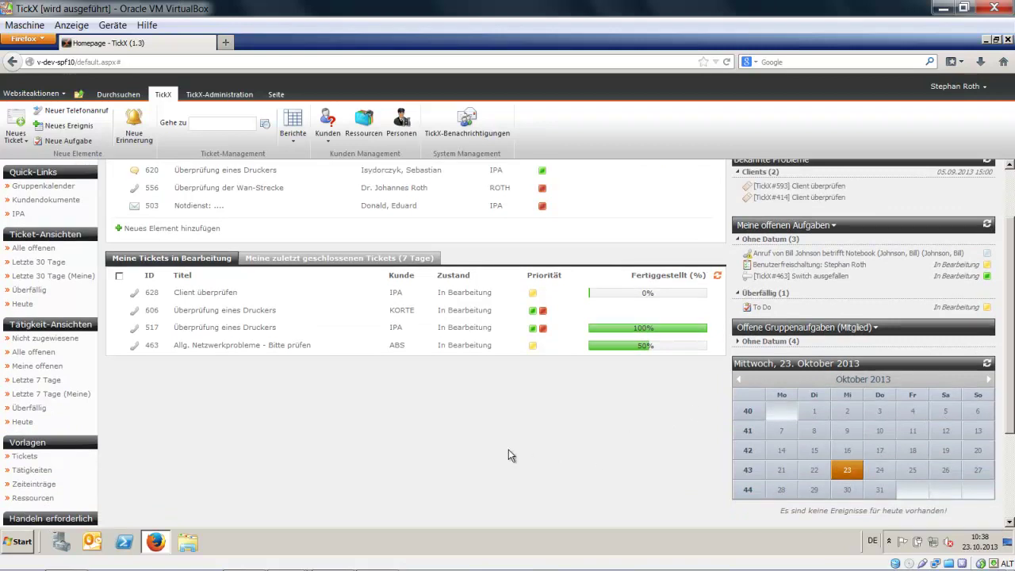
pyautogui.scroll(2, 509, 449)
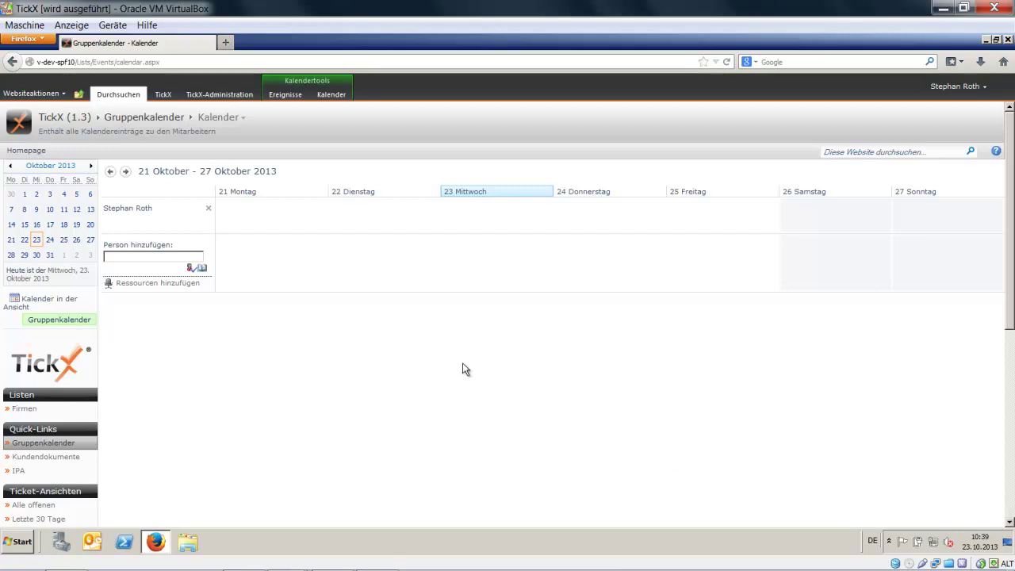
pyautogui.click(331, 96)
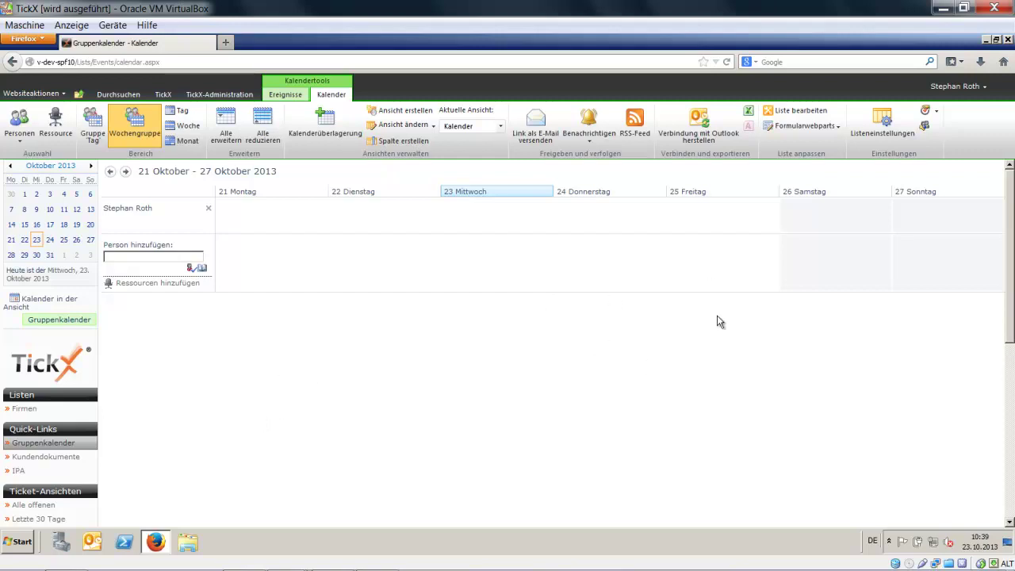
pyautogui.click(47, 369)
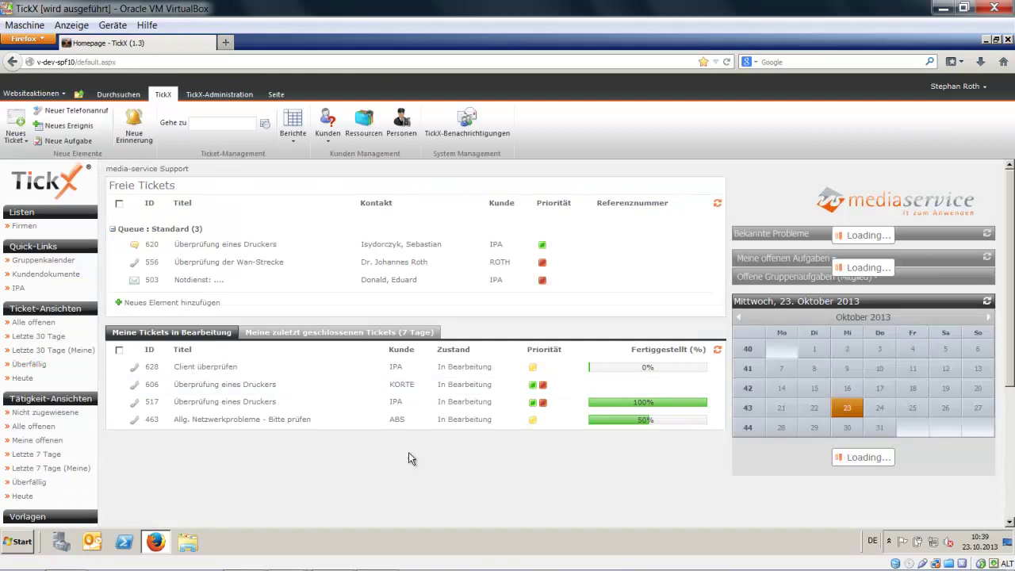